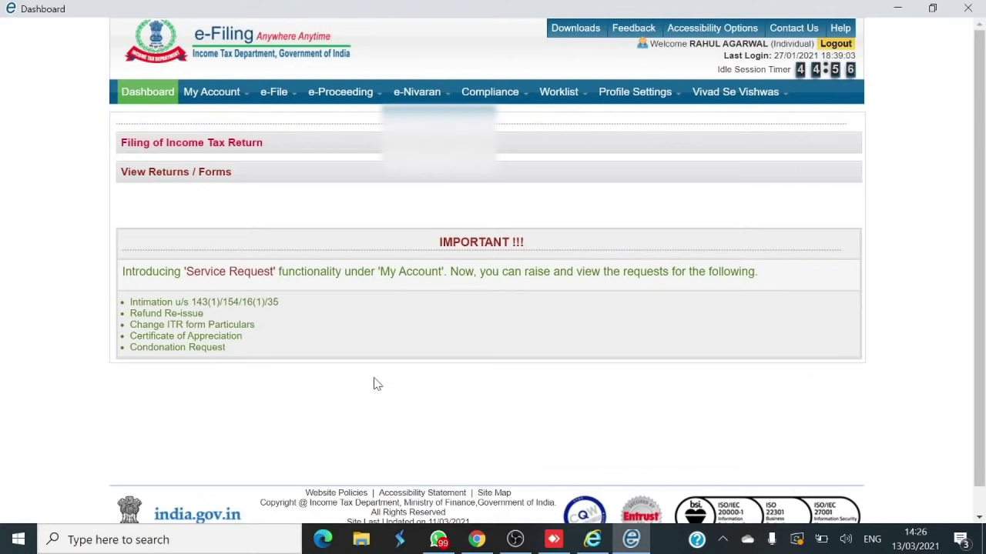
Open the Compliance Portal from the e-Filing account's Compliance options and confirm both redirections.
mouse_move(508, 93)
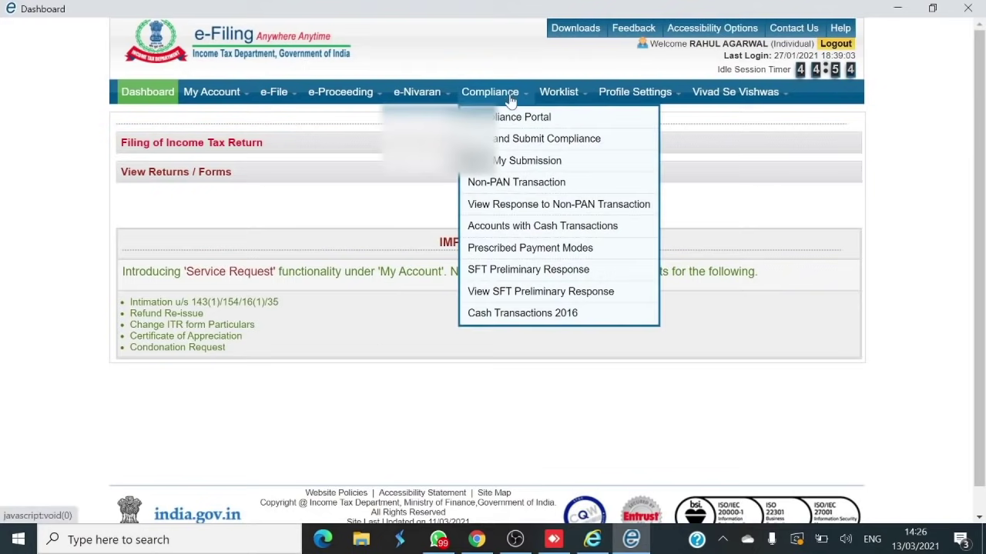
left_click(511, 120)
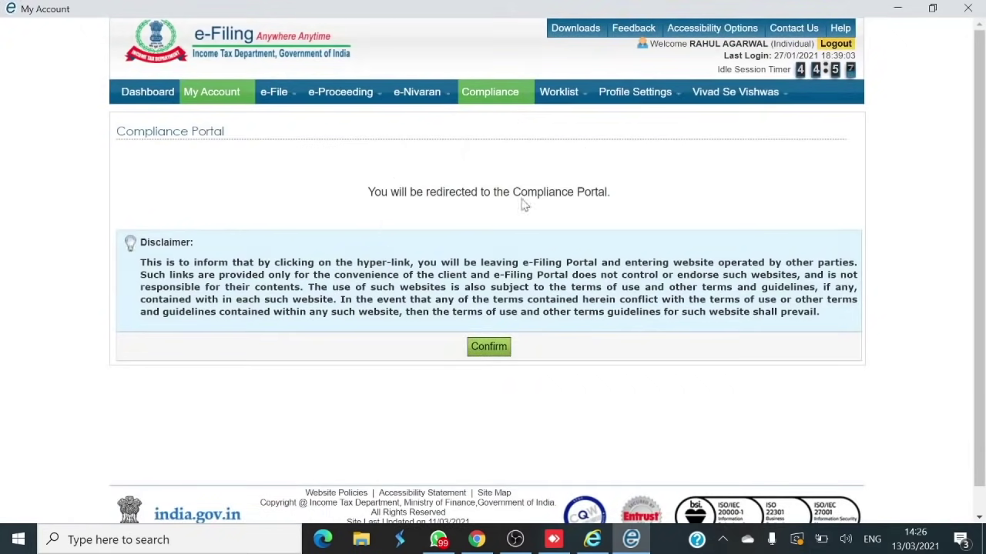
left_click(490, 356)
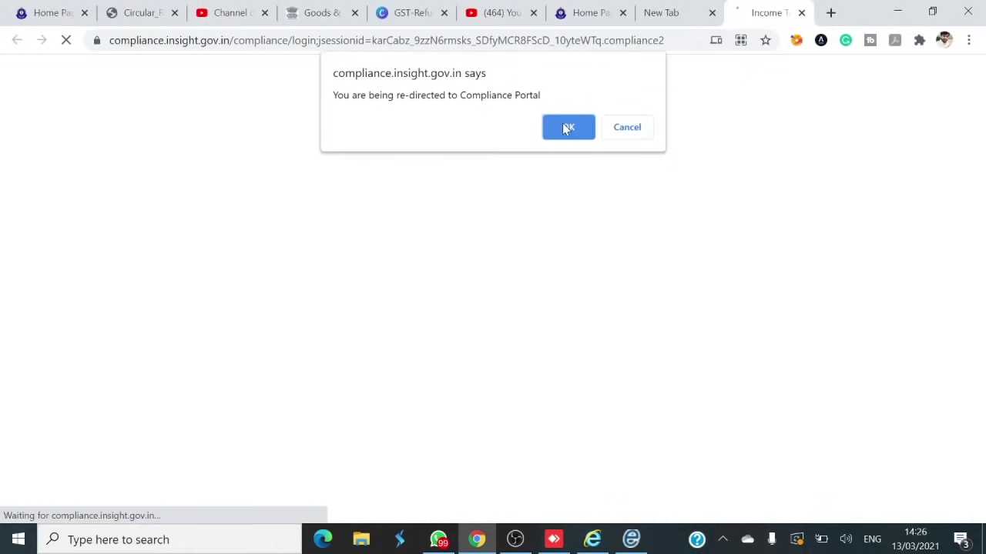
left_click(567, 128)
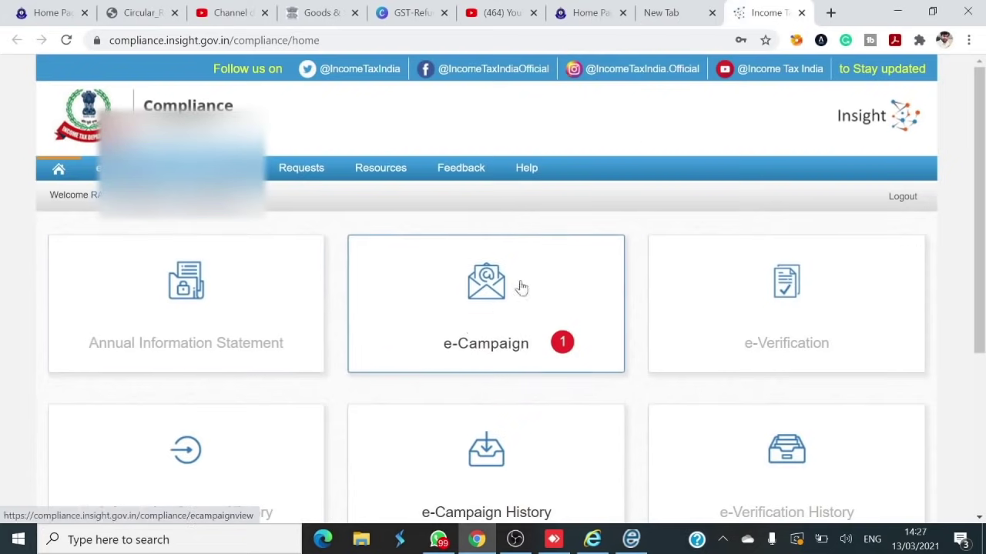
Open the pending F.Y. 2020-21 Significant Transactions e-Campaign and acknowledge its introductory notice.
left_click(489, 310)
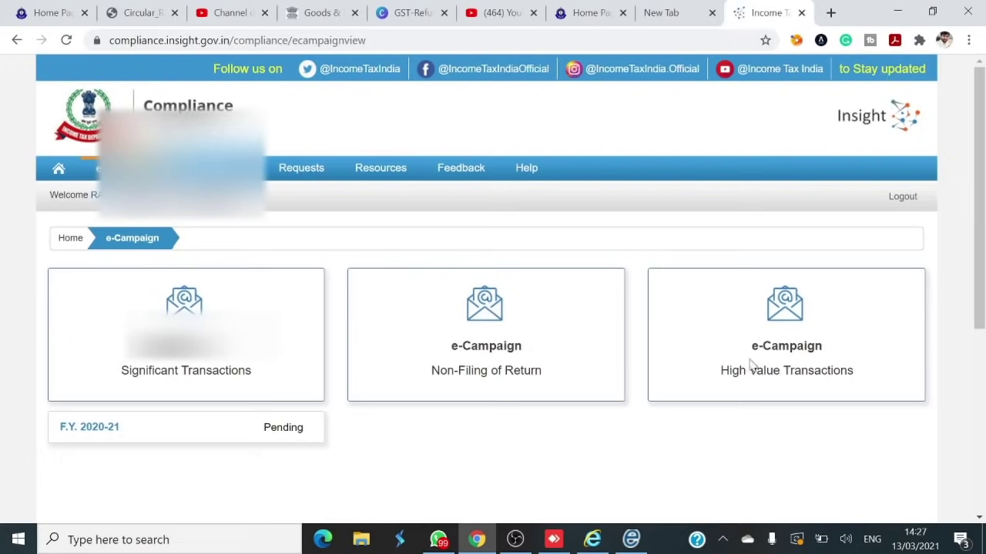
scroll(980, 330, "down", 1)
scroll(979, 330, "down", 2)
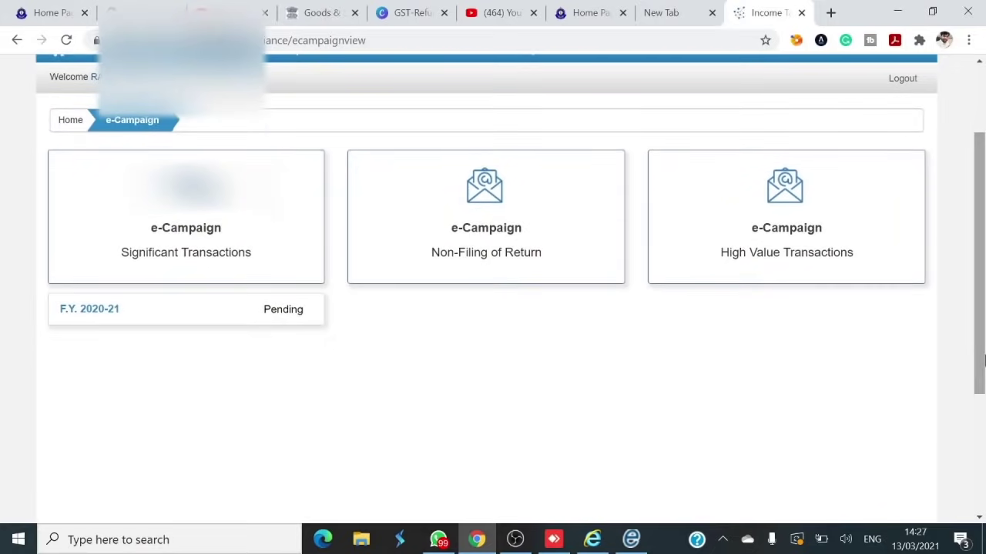
left_click(291, 316)
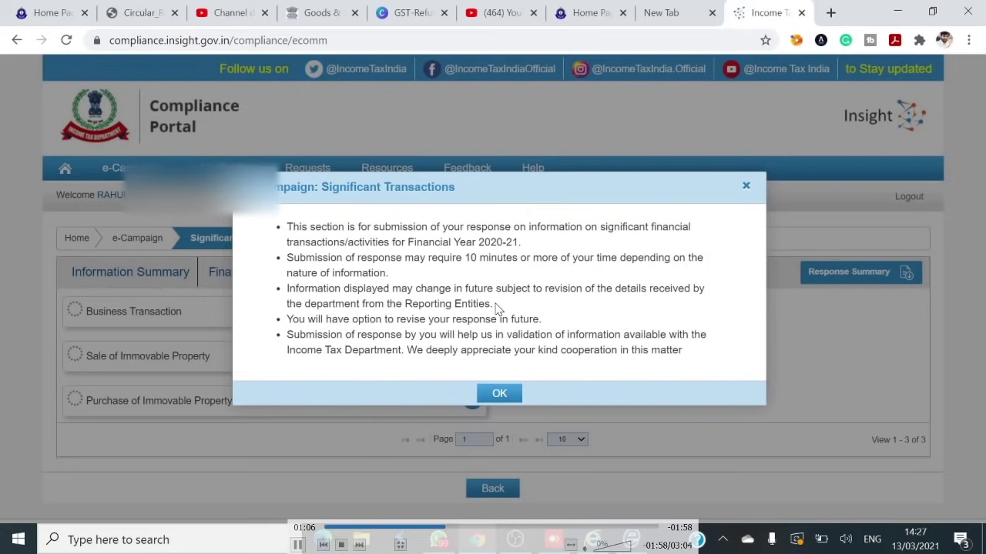
left_click(501, 394)
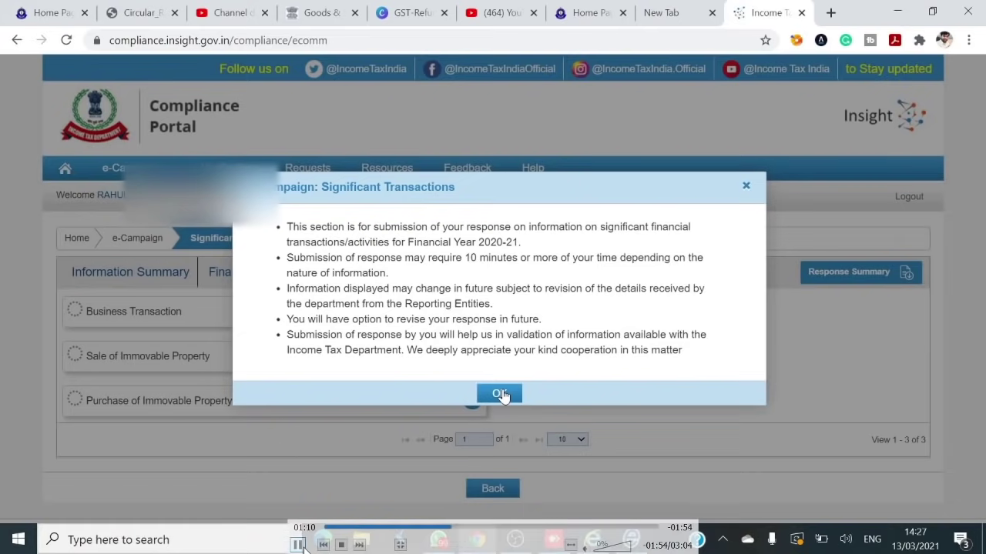
left_click(501, 395)
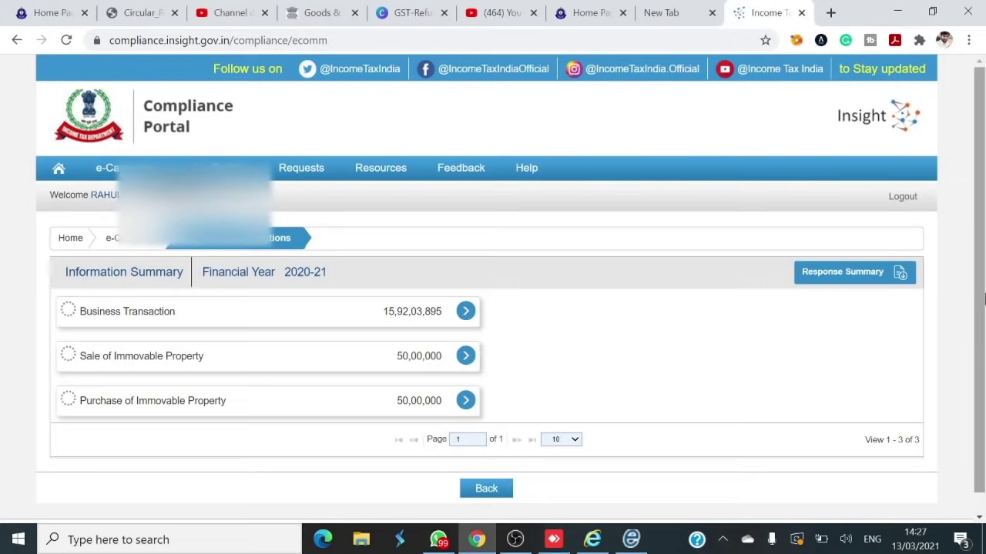
Submit the bulk response "A. Information is correct" for the listed Purchase of Immovable Property transaction and confirm the submission.
scroll(984, 410, "down", 1)
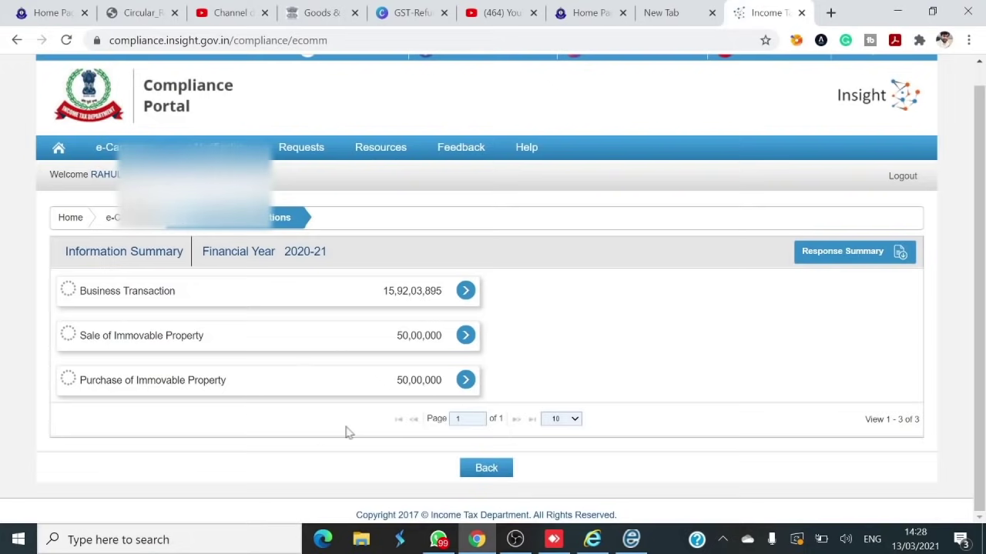
left_click(466, 382)
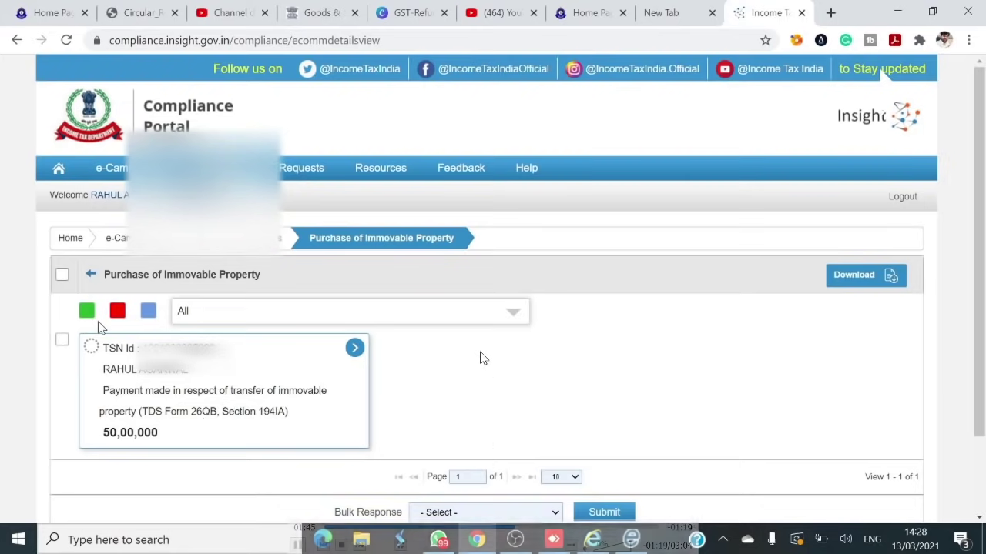
left_click(62, 339)
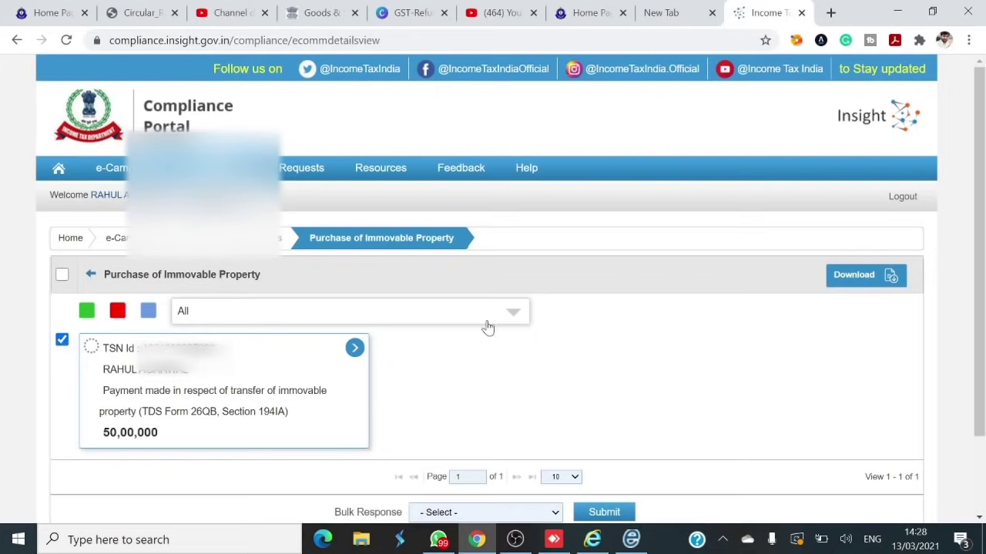
left_click_drag(981, 338, 984, 412)
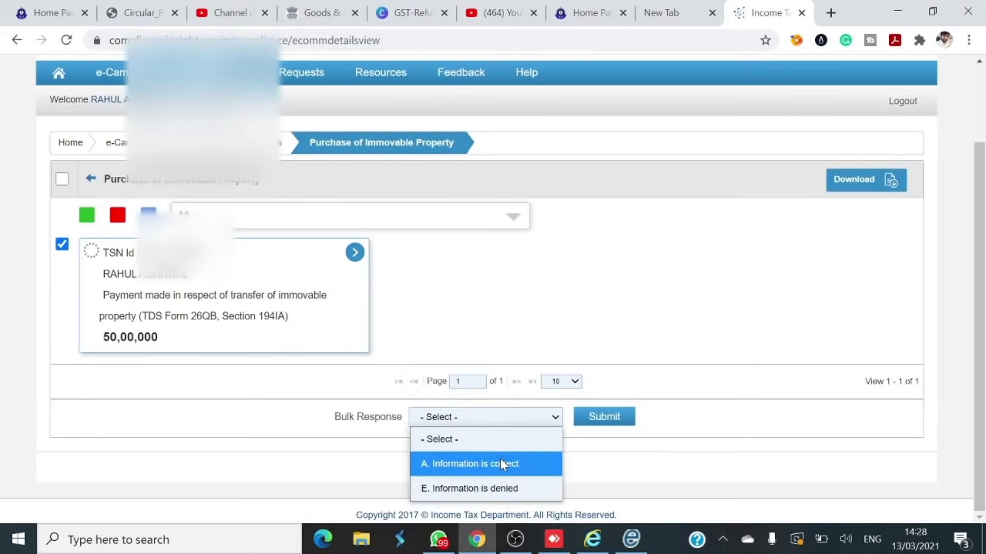
left_click(614, 420)
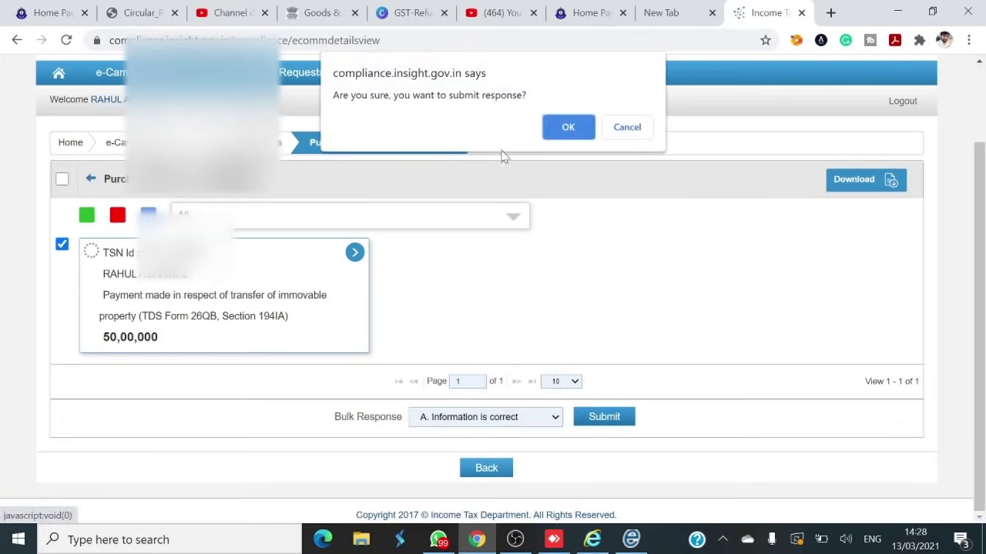
left_click(574, 129)
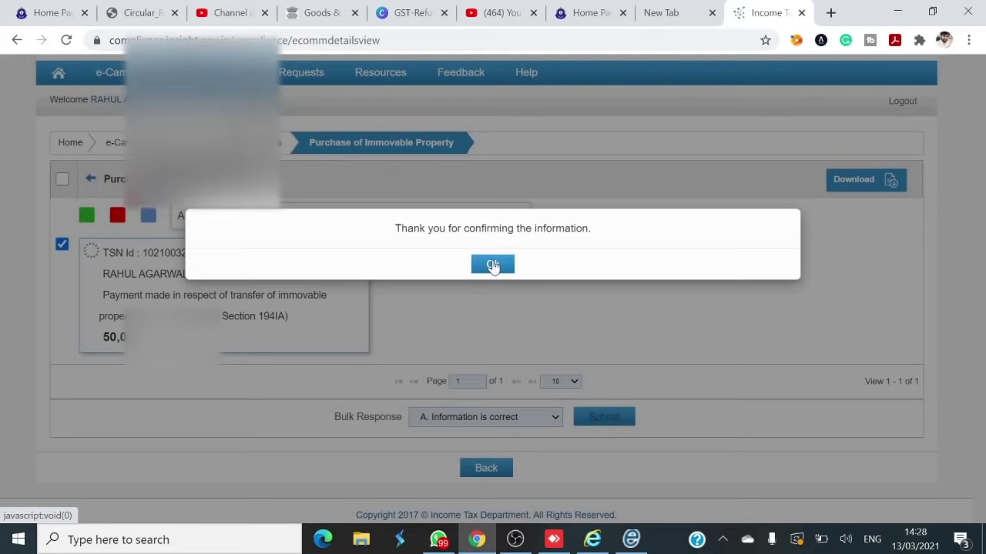
left_click(492, 265)
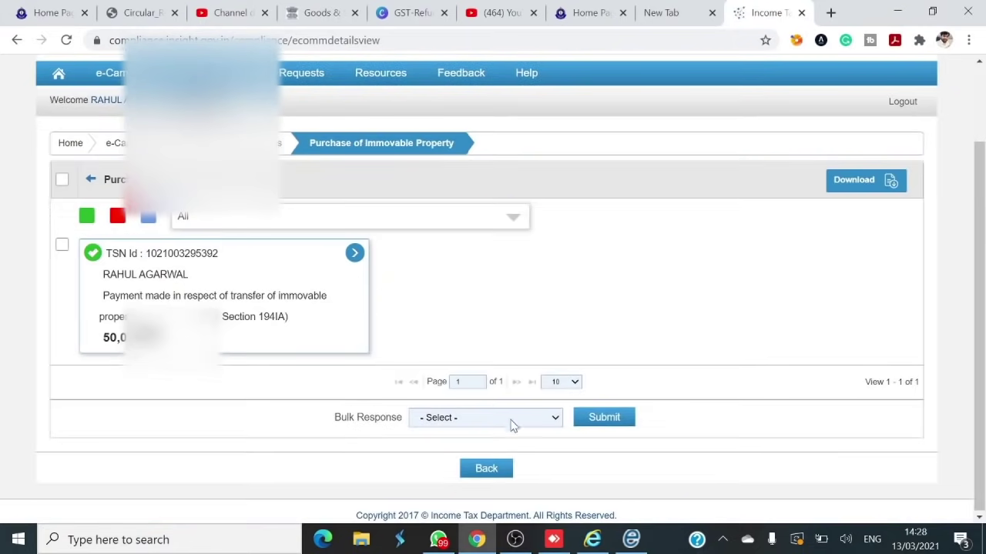
Return to the Significant Transactions summary and reload it, acknowledging the notice, to check the response status.
left_click(524, 420)
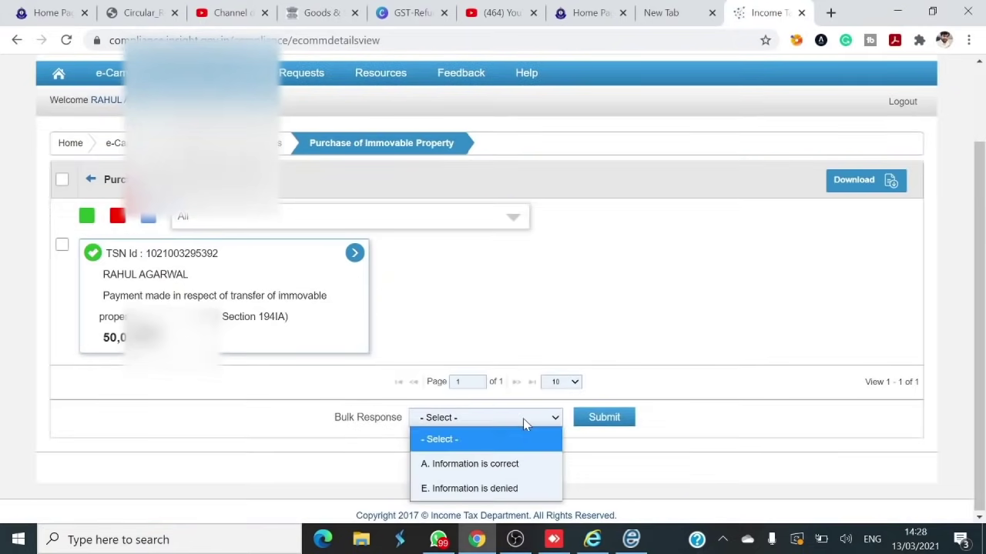
left_click(523, 418)
left_click(279, 145)
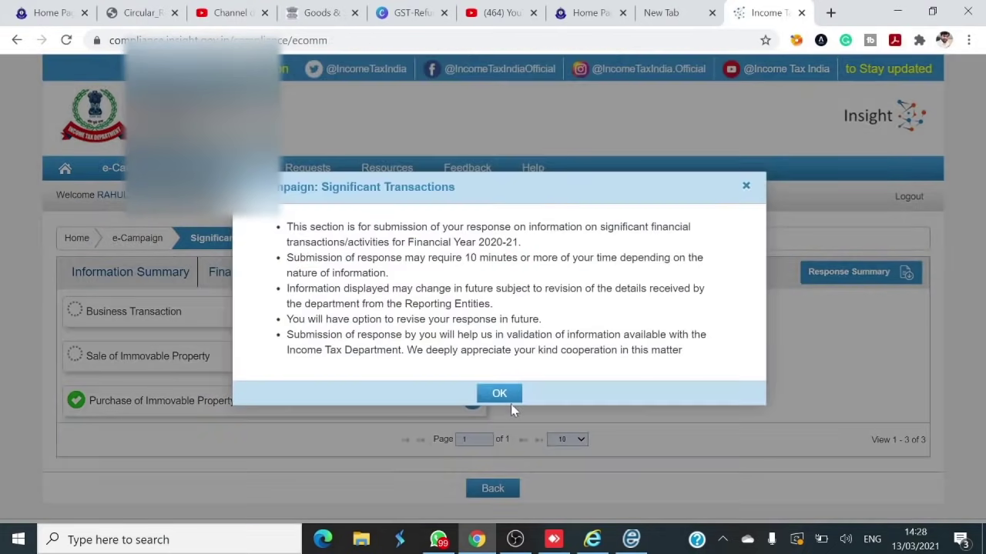
left_click(510, 399)
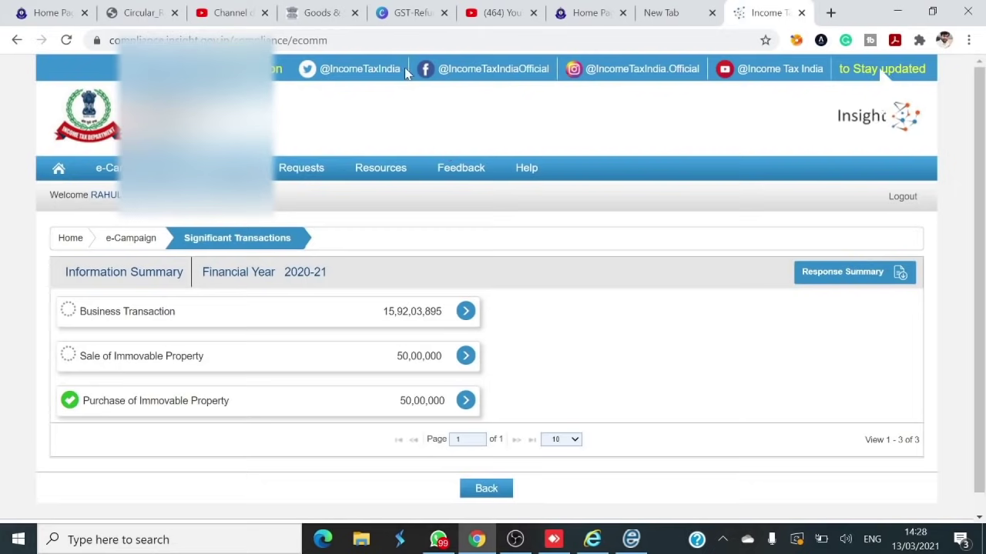
key("ctrl+l")
key("Return")
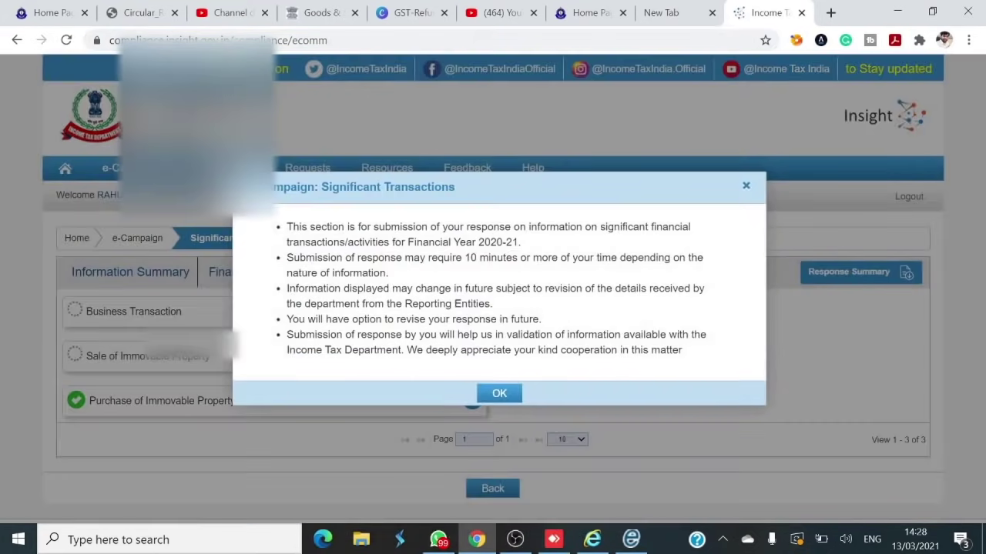
left_click(509, 394)
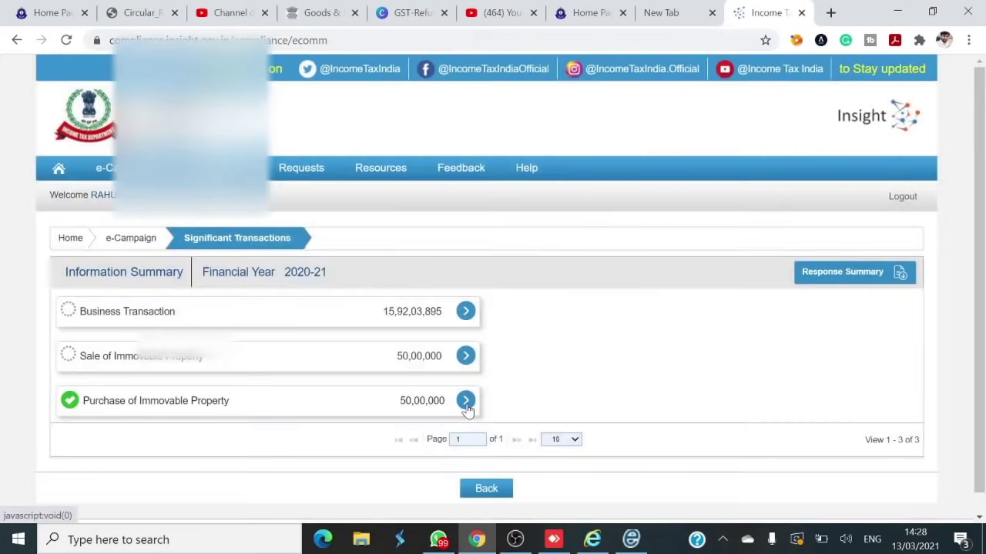
Reopen the Purchase of Immovable Property details and review the available Bulk Response options.
left_click(466, 406)
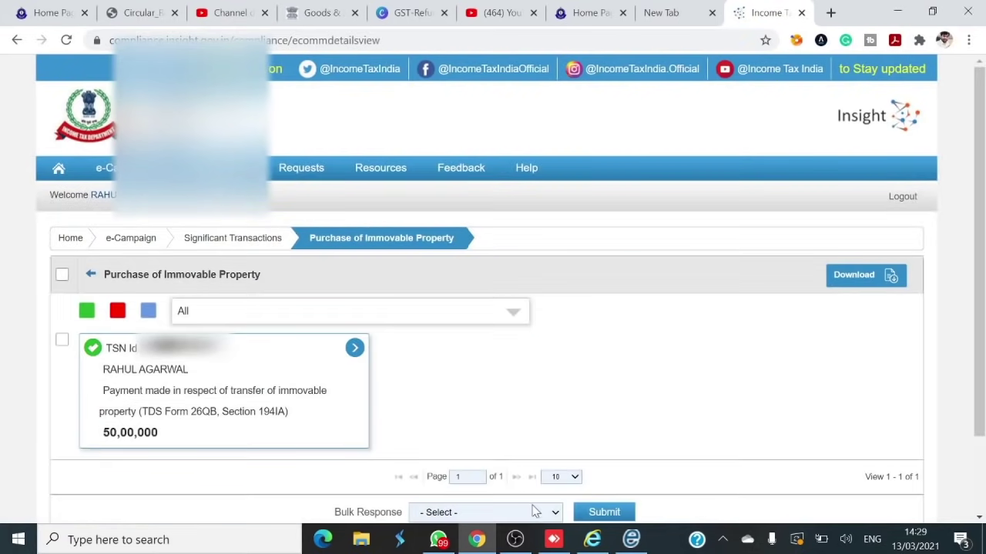
left_click(537, 513)
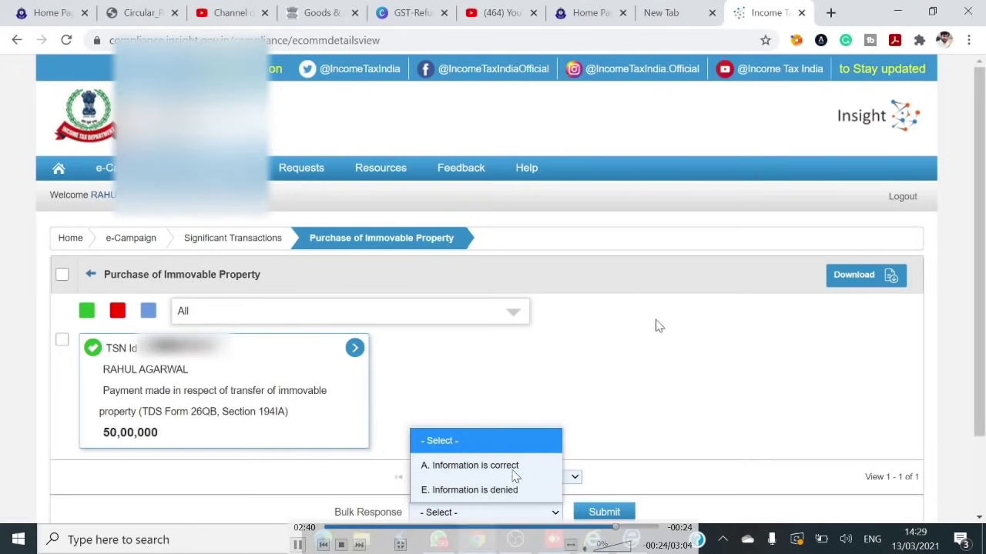
scroll(643, 489, "down", 2)
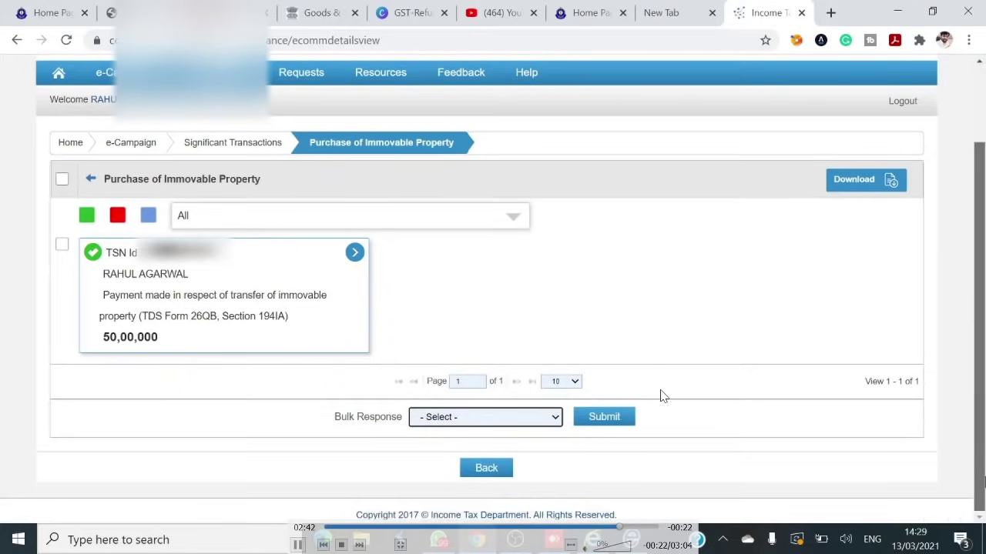
scroll(969, 285, "up", 2)
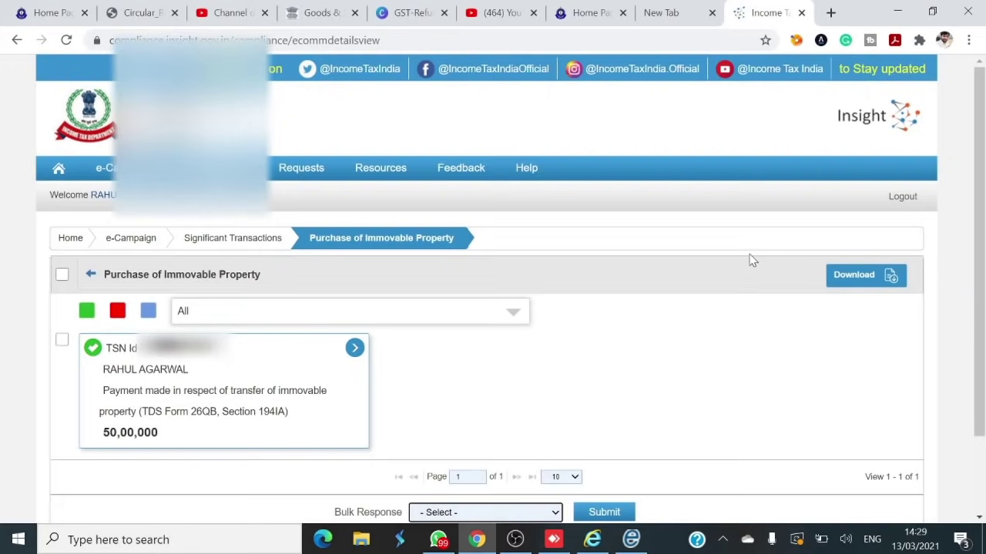
Log out of the Compliance Portal and accept the redirection to its home page.
left_click(902, 198)
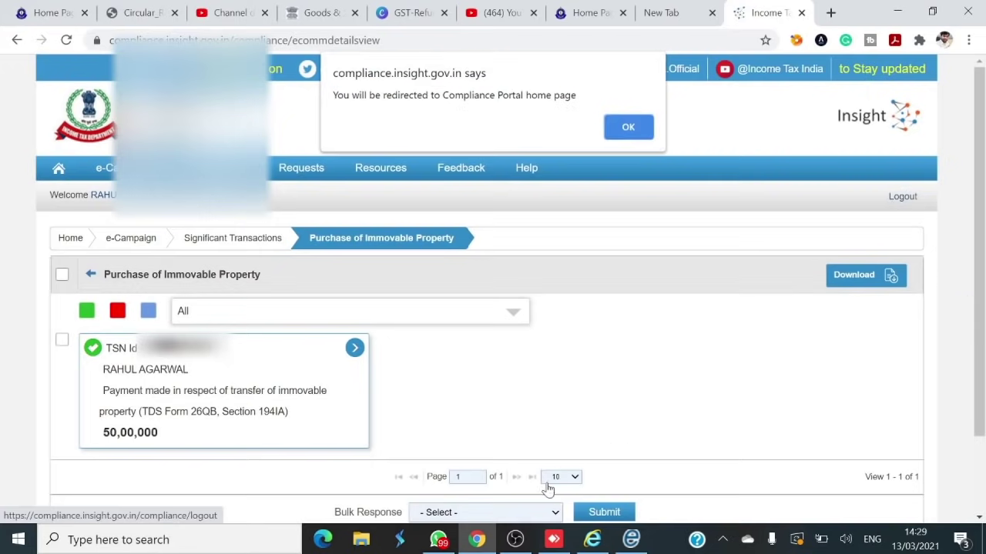
left_click(628, 127)
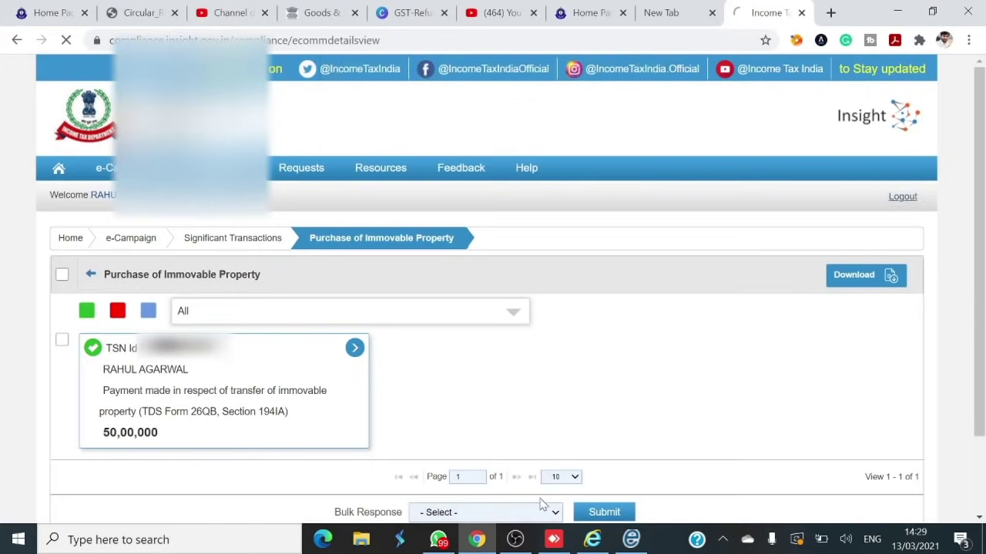
left_click(515, 539)
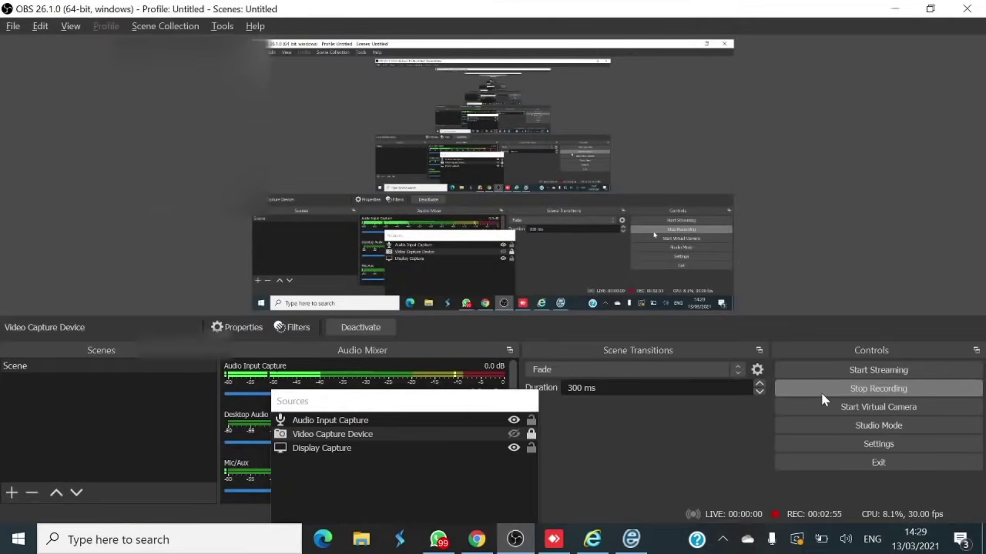
left_click(516, 539)
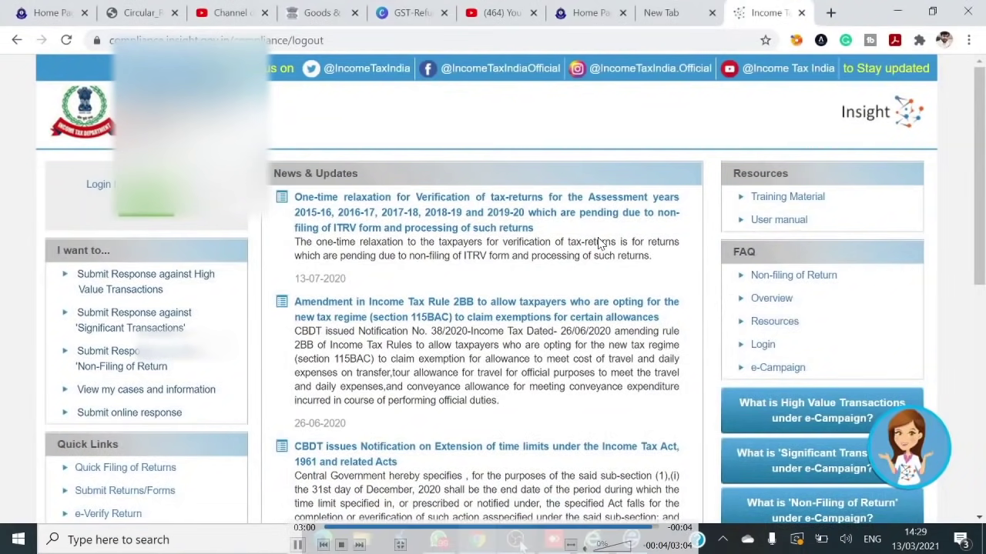
key("alt+Tab")
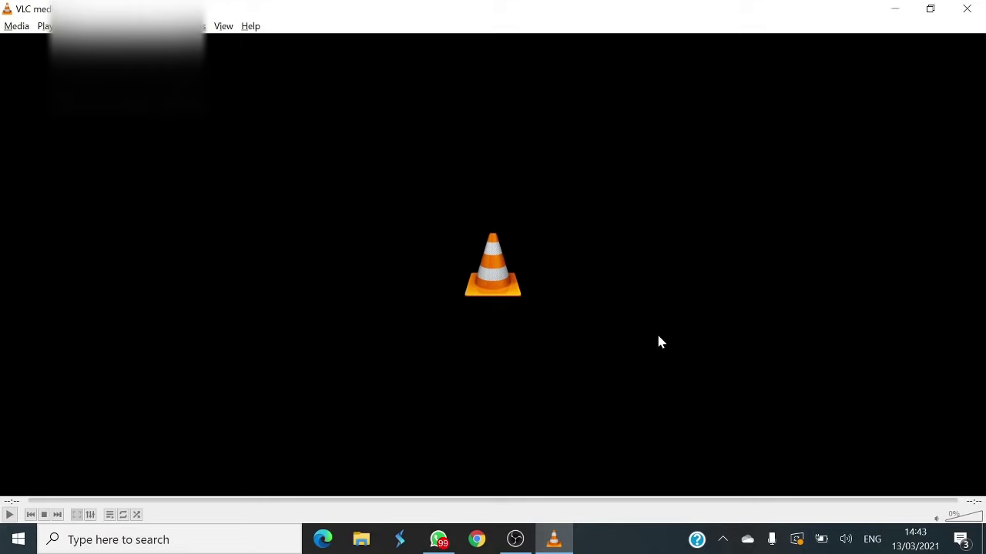
left_click(967, 9)
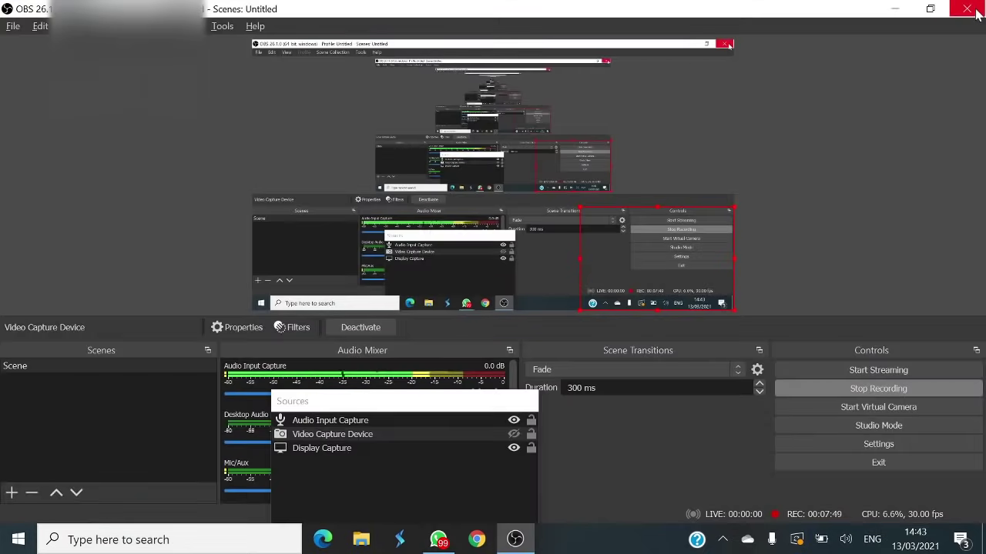
Switch to Chrome and open the Income Tax Department website at incometaxindia.gov.in.
left_click(482, 541)
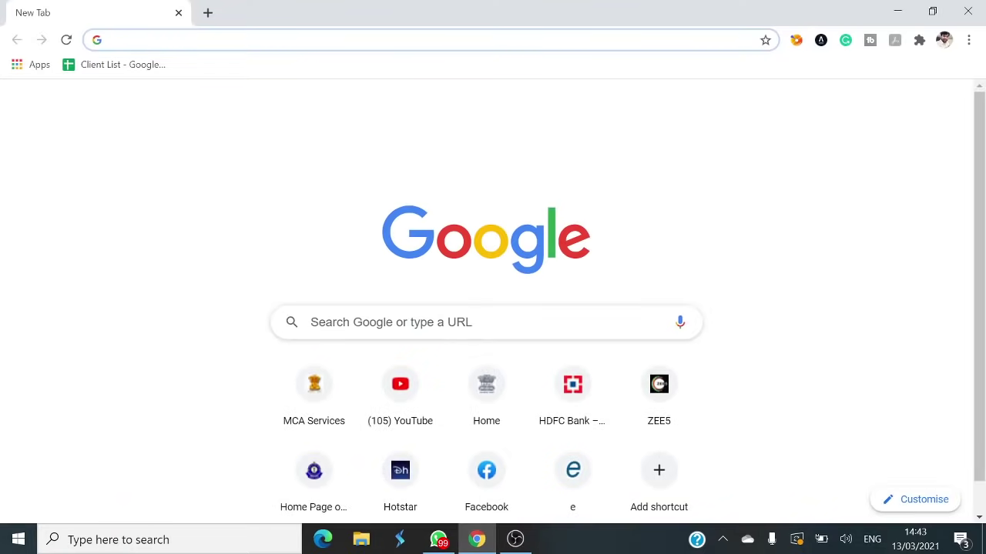
key("Down")
type("COME")
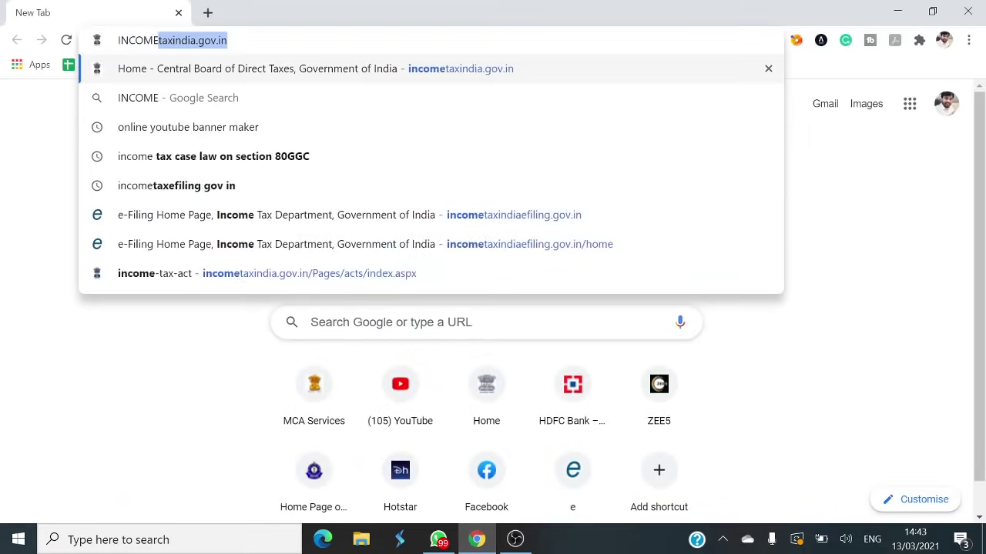
key("Return")
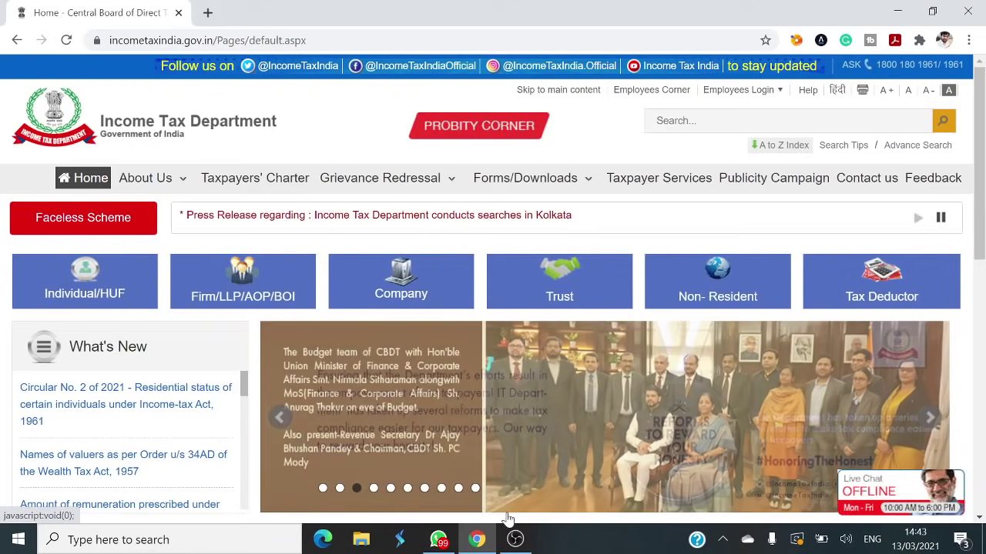
left_click(515, 540)
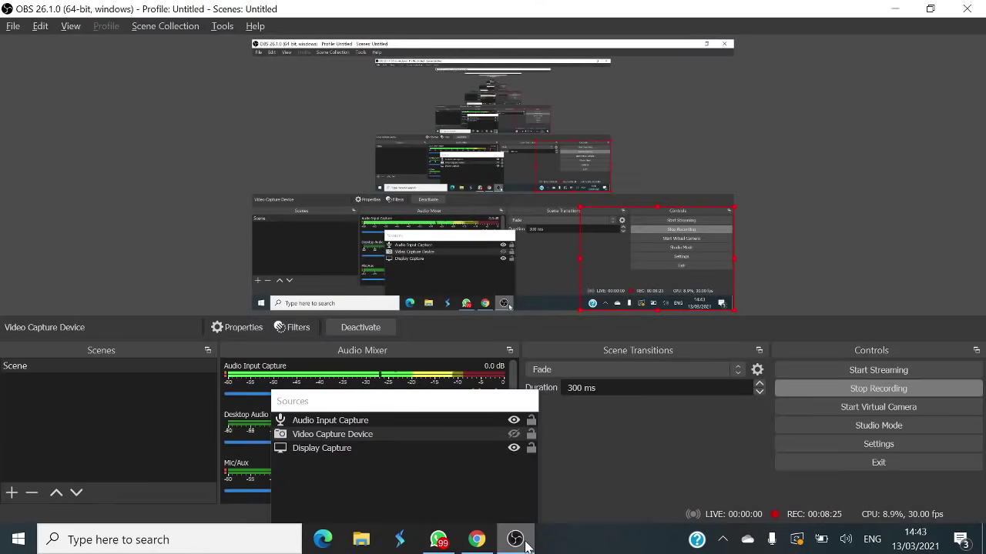
left_click(526, 545)
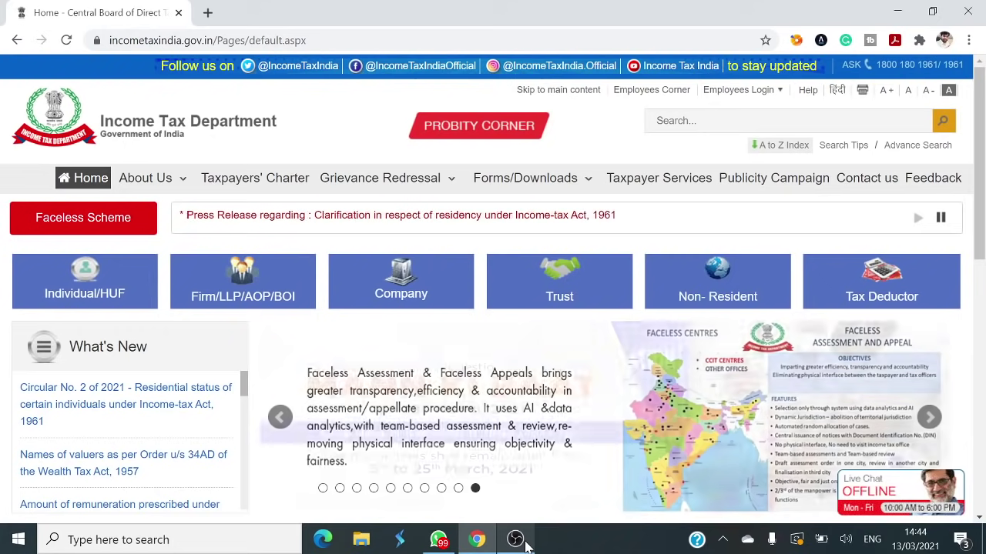
left_click(525, 543)
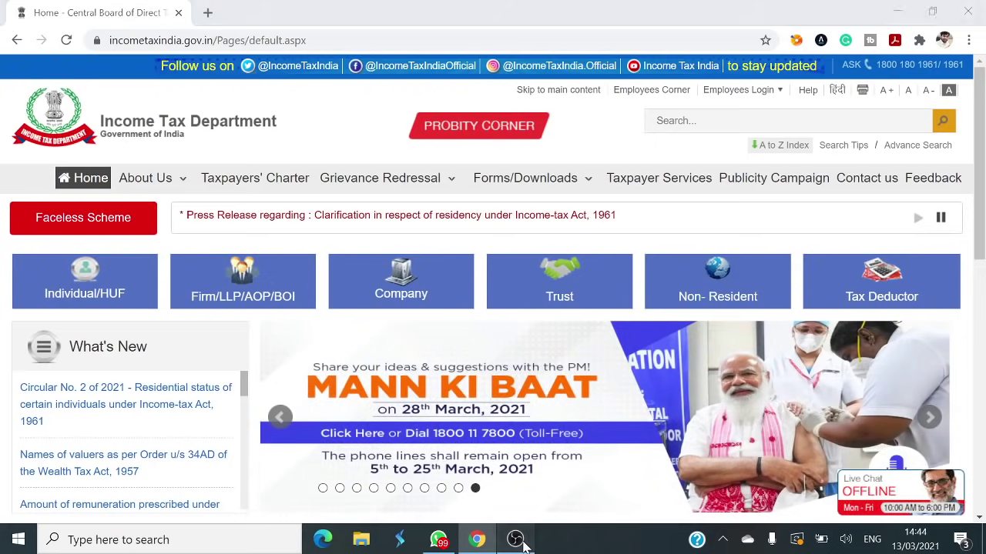